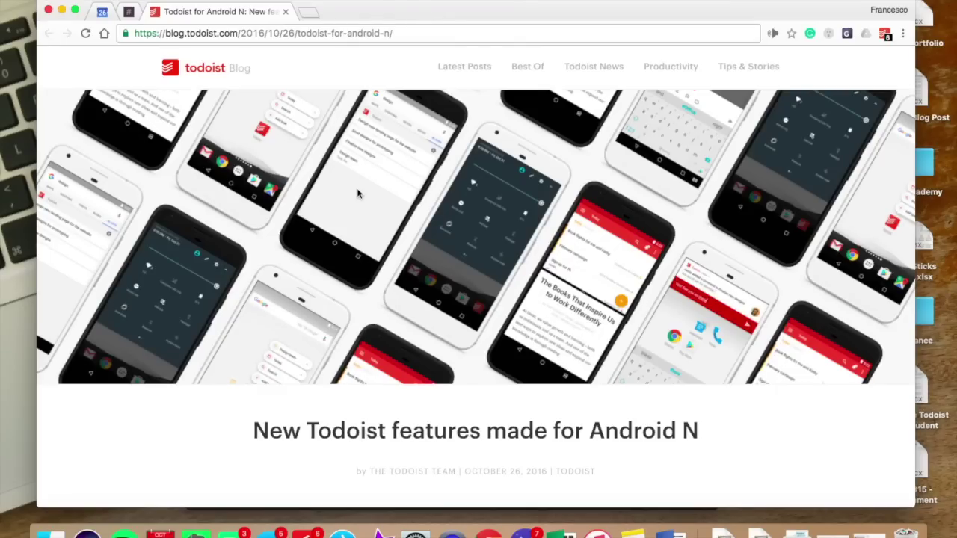
Step: Read through the Todoist blog article on the new features made for Android N
scroll(427, 282, "down", 5)
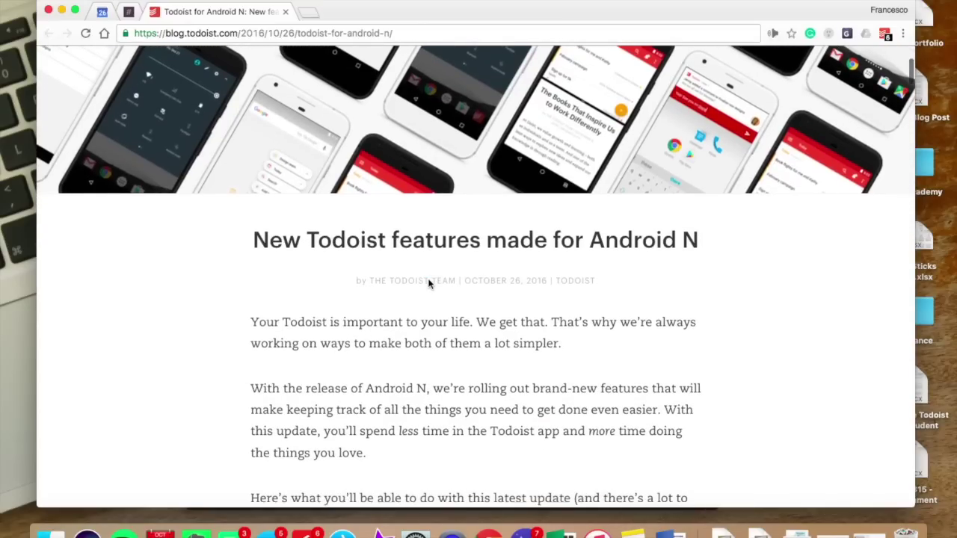
scroll(427, 282, "up", 5)
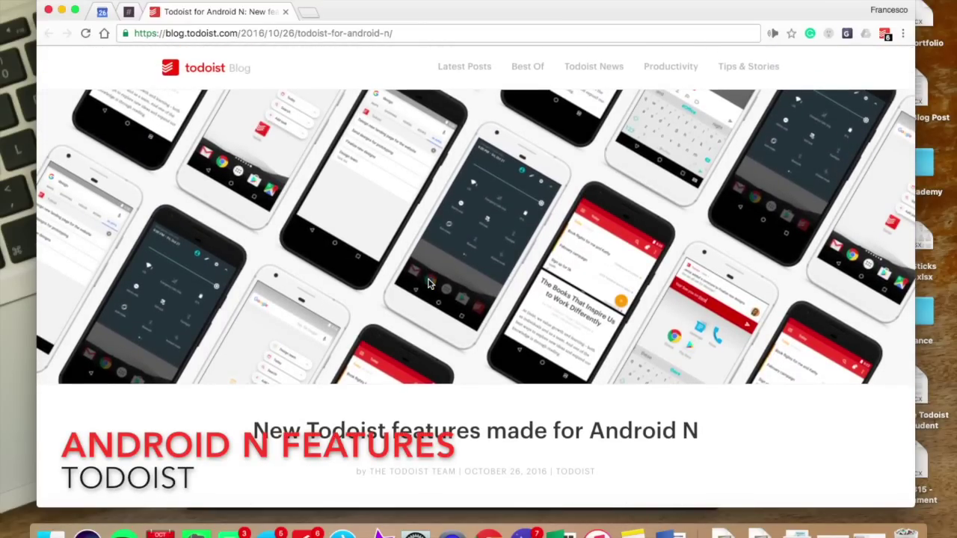
scroll(429, 282, "down", 10)
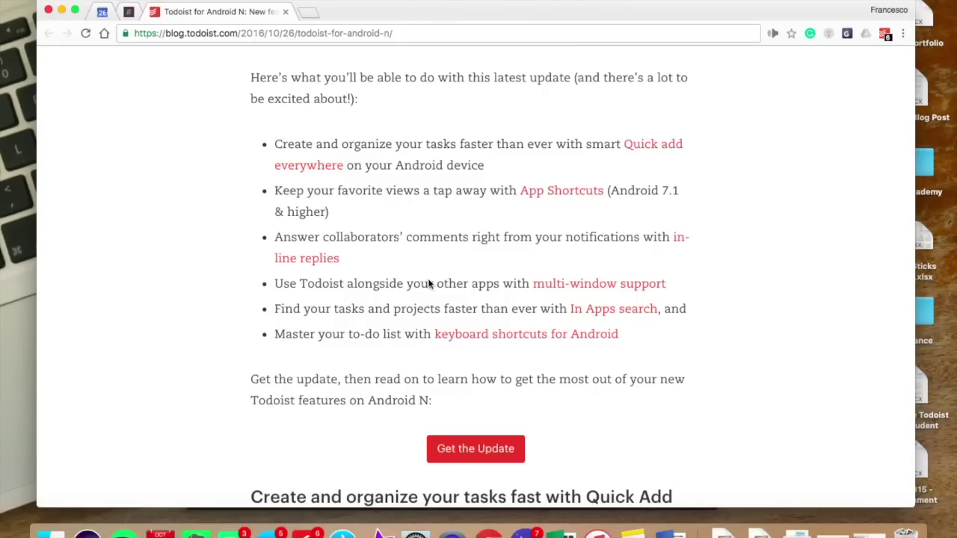
scroll(429, 283, "down", 15)
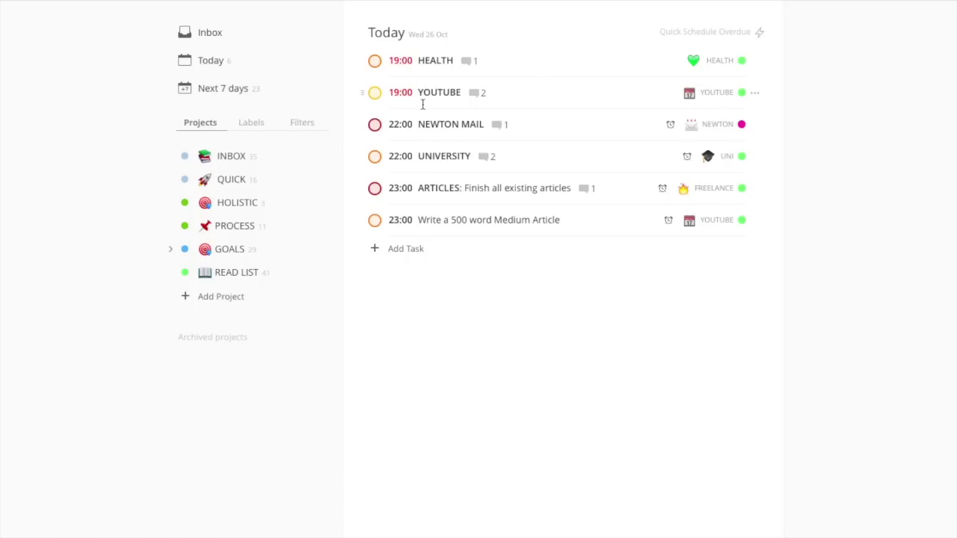
Step: Try quick-scheduling the overdue Today tasks, dropping YOUTUBE from the suggestions and opening the date choices for HEALTH
left_click(703, 33)
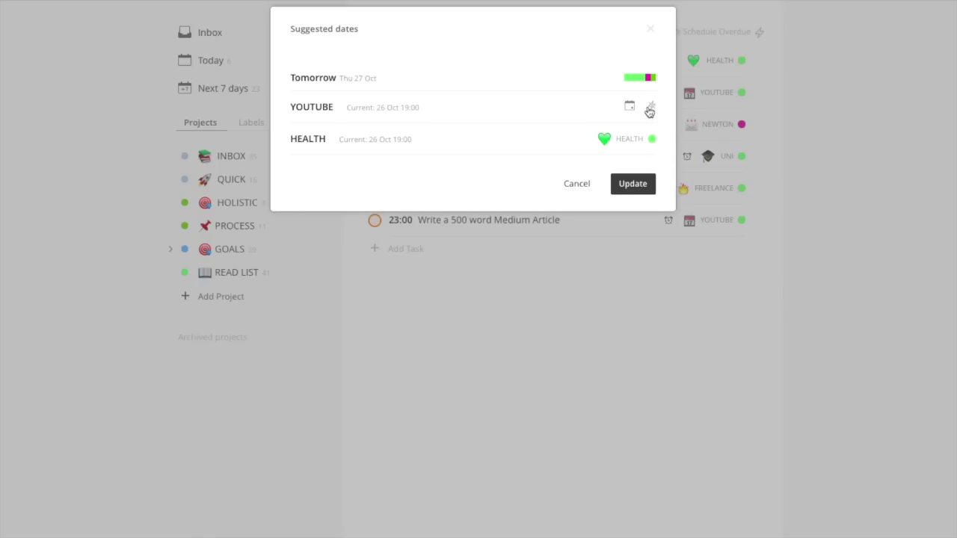
left_click(650, 109)
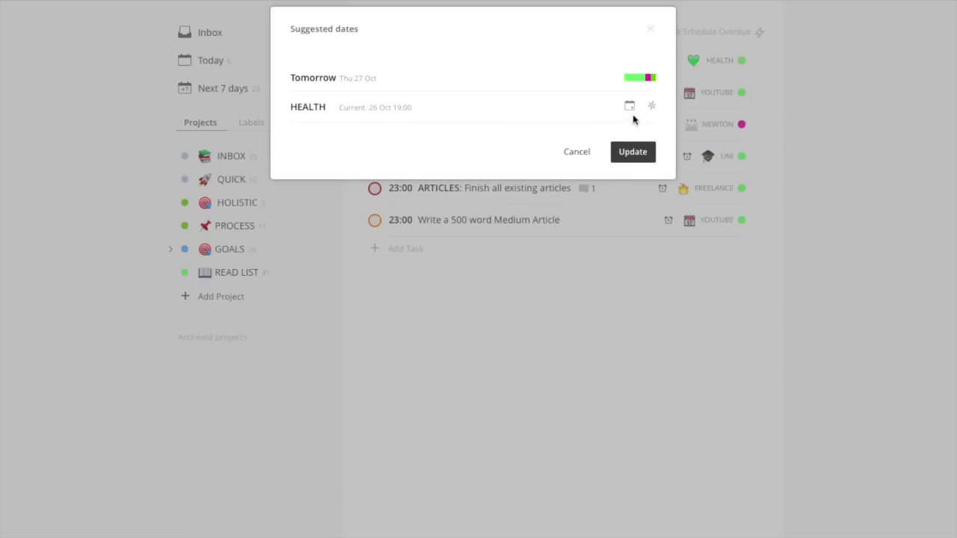
left_click(630, 106)
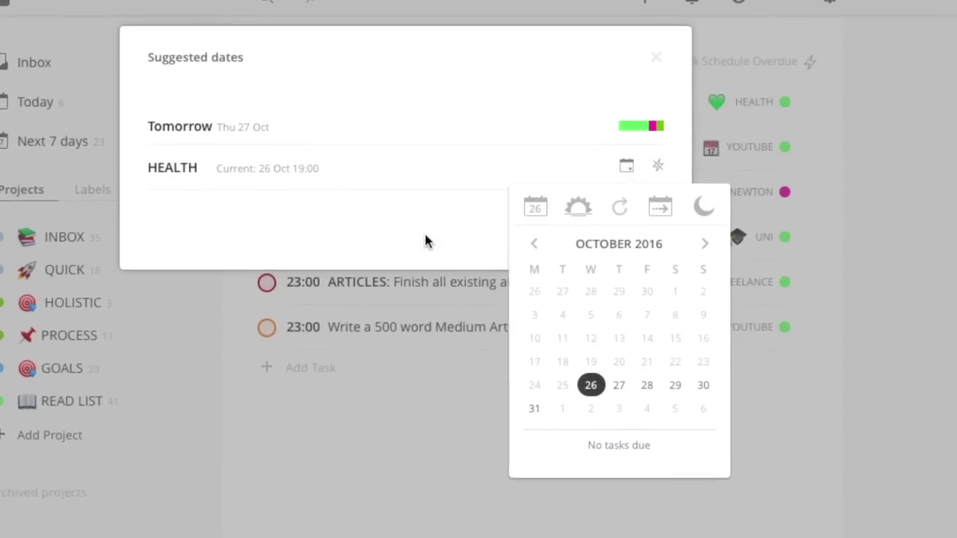
left_click(425, 241)
left_click(629, 232)
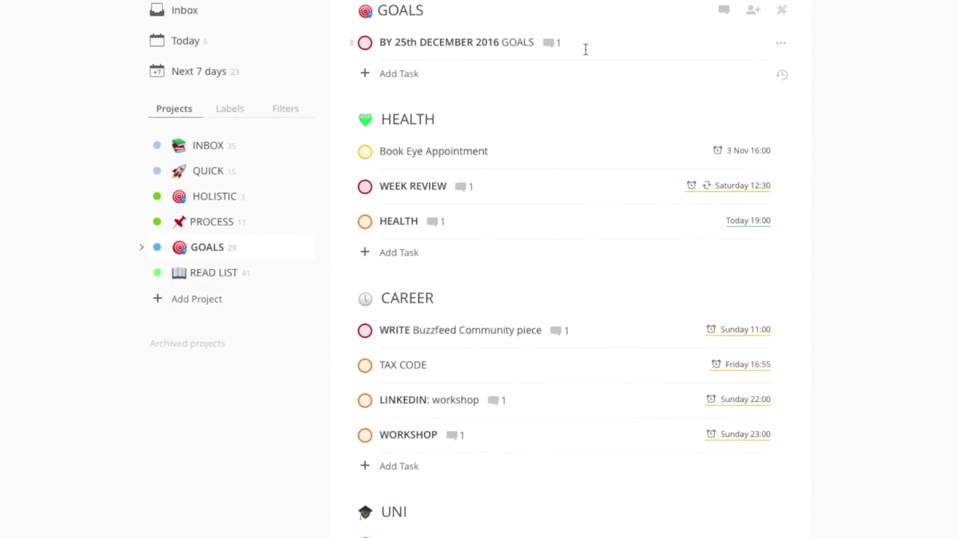
Step: Open the comment option for a new task in the Today list
left_click(739, 2)
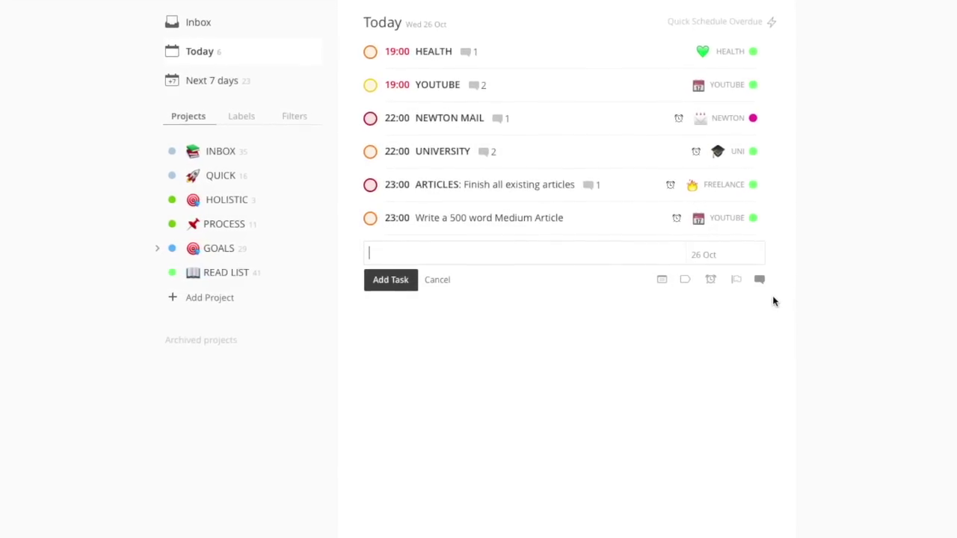
left_click(759, 279)
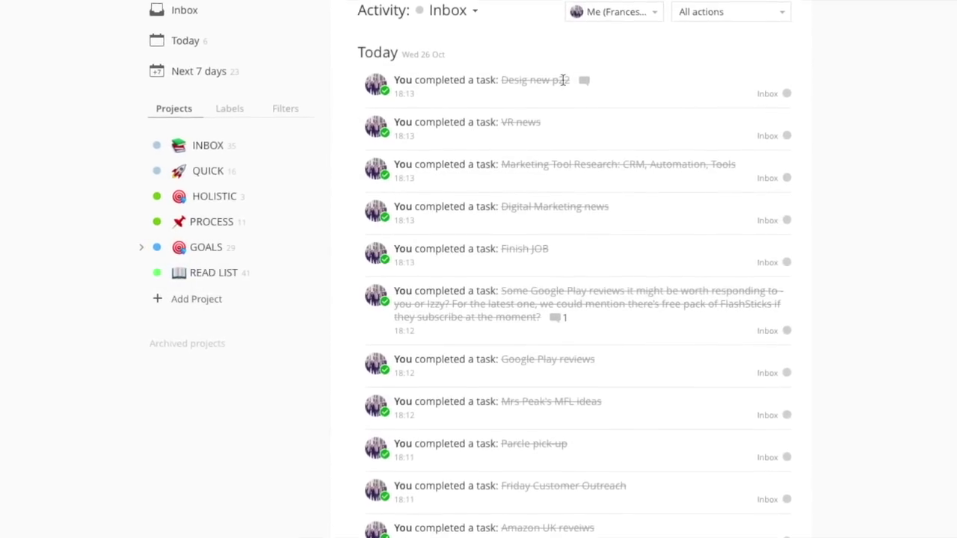
Step: Look through the Inbox project's activity history for completed and added tasks
scroll(604, 172, "down", 1)
scroll(608, 172, "up", 1)
scroll(602, 183, "down", 5)
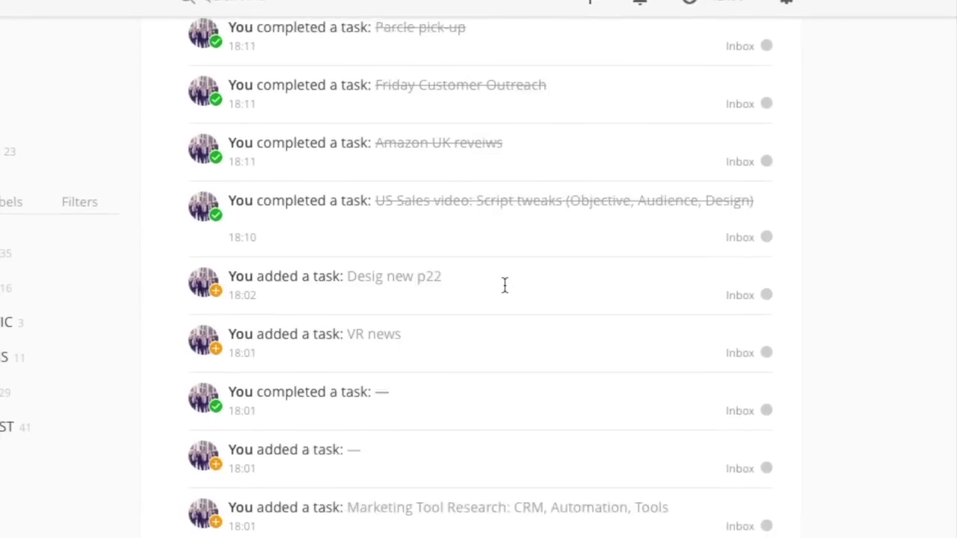
scroll(599, 188, "up", 5)
scroll(412, 218, "down", 3)
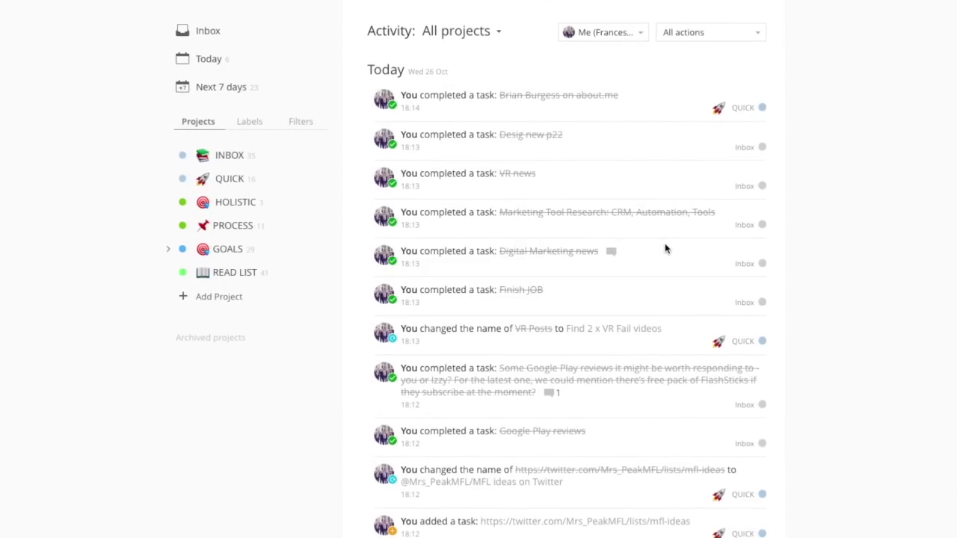
Step: Examine the activity log across all projects for completed, renamed, rescheduled and commented tasks
scroll(669, 249, "down", 10)
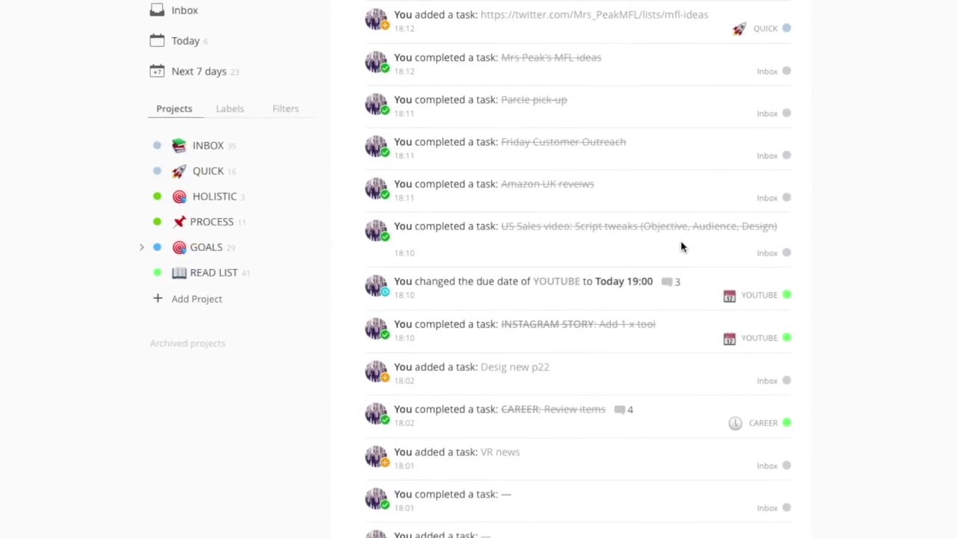
scroll(687, 247, "up", 10)
scroll(696, 246, "down", 15)
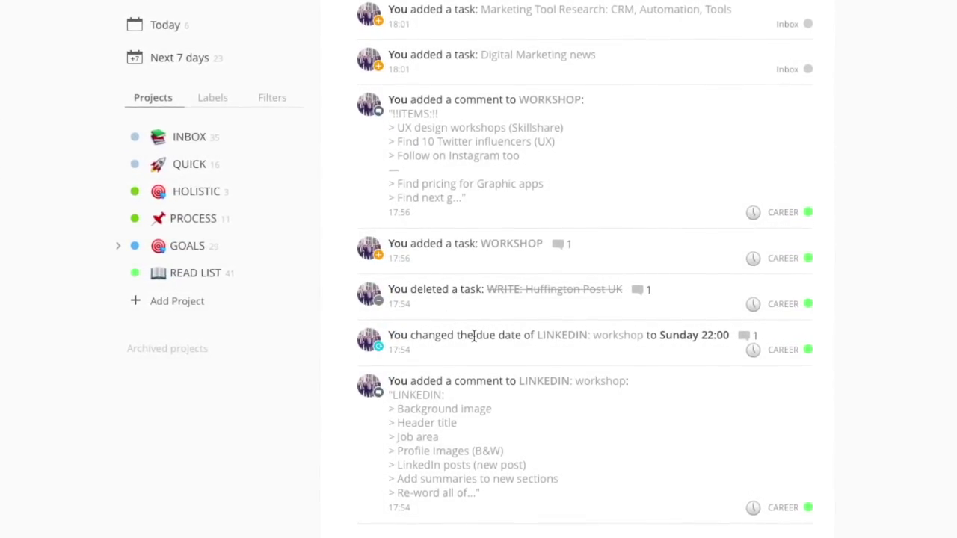
left_click(429, 508)
scroll(567, 426, "down", 5)
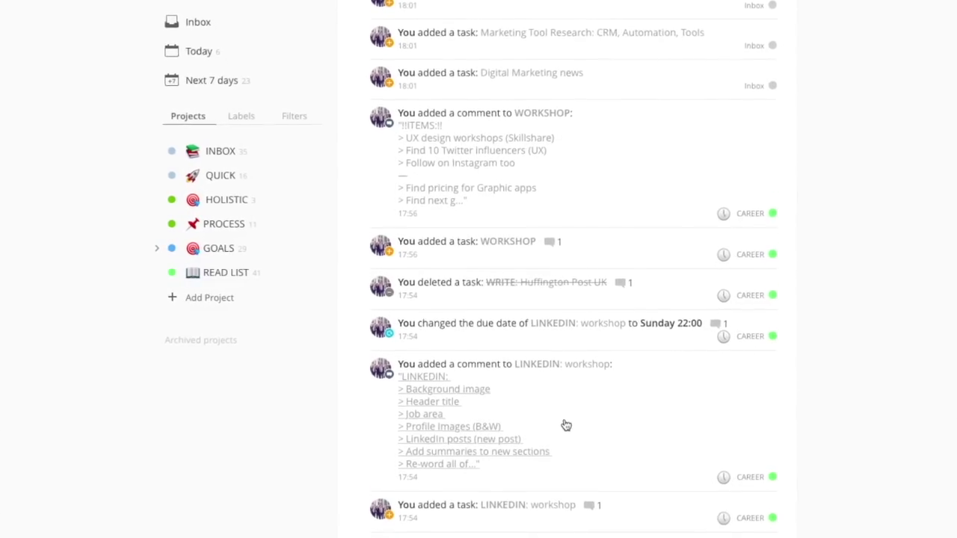
scroll(568, 430, "down", 10)
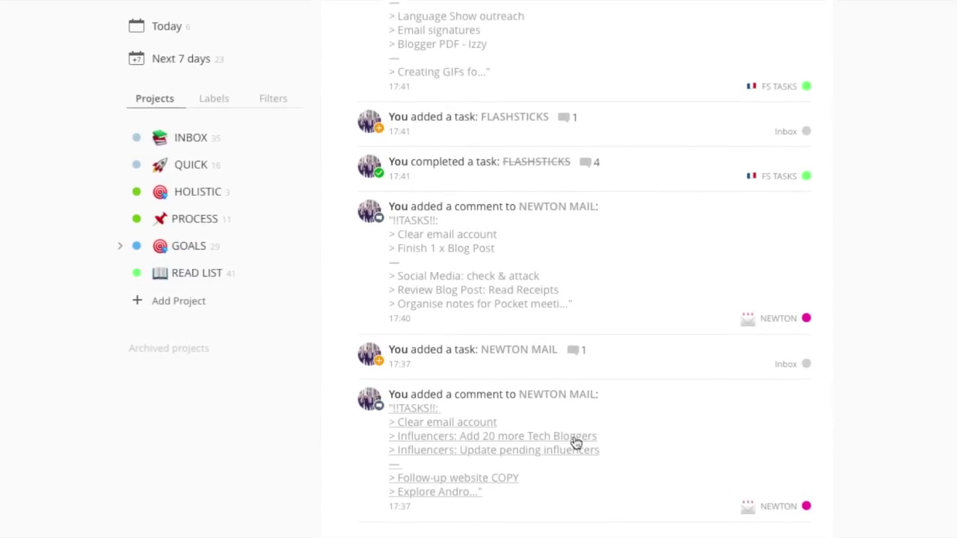
scroll(524, 478, "down", 2)
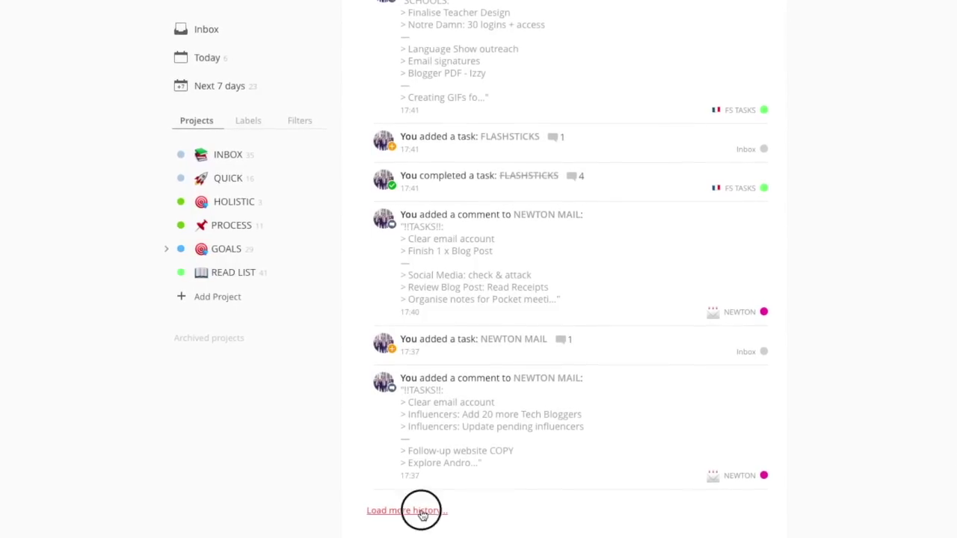
Step: Load more history in the all-projects activity log and look through the older entries
left_click(421, 511)
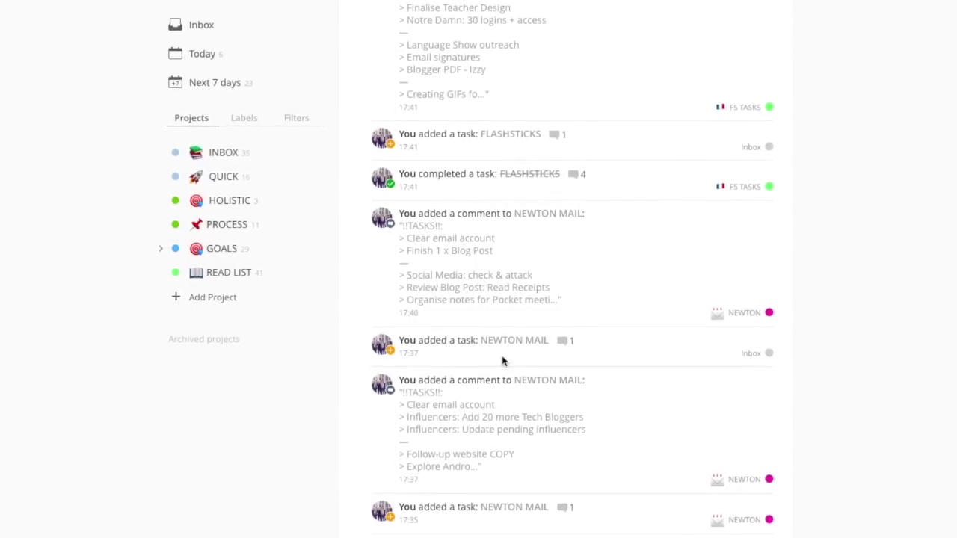
scroll(502, 359, "down", 8)
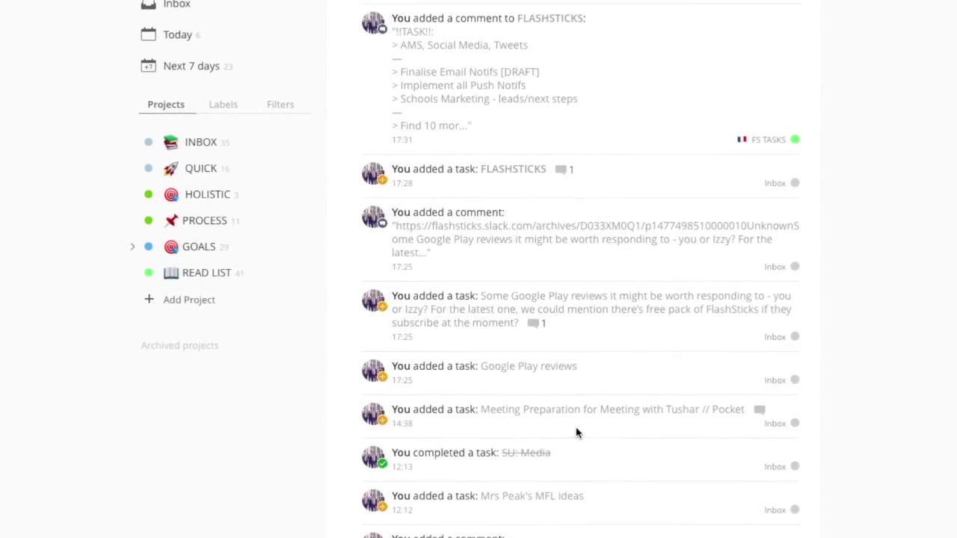
scroll(577, 433, "down", 10)
scroll(581, 438, "up", 10)
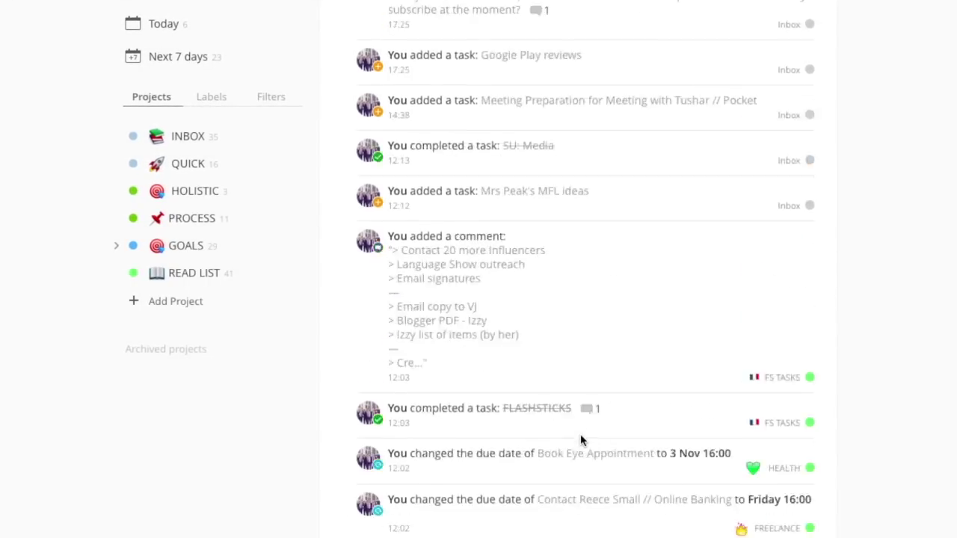
scroll(580, 438, "up", 10)
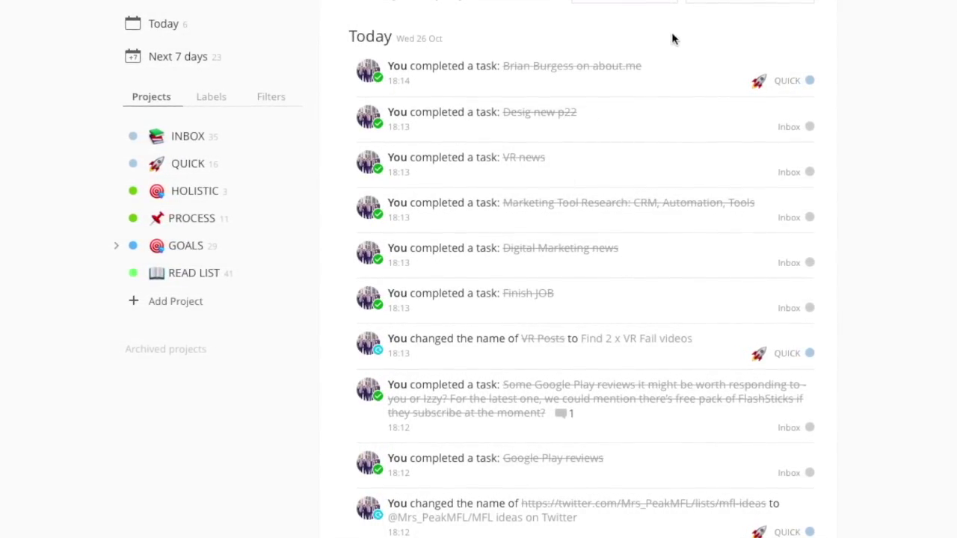
scroll(685, 252, "down", 10)
scroll(711, 224, "up", 10)
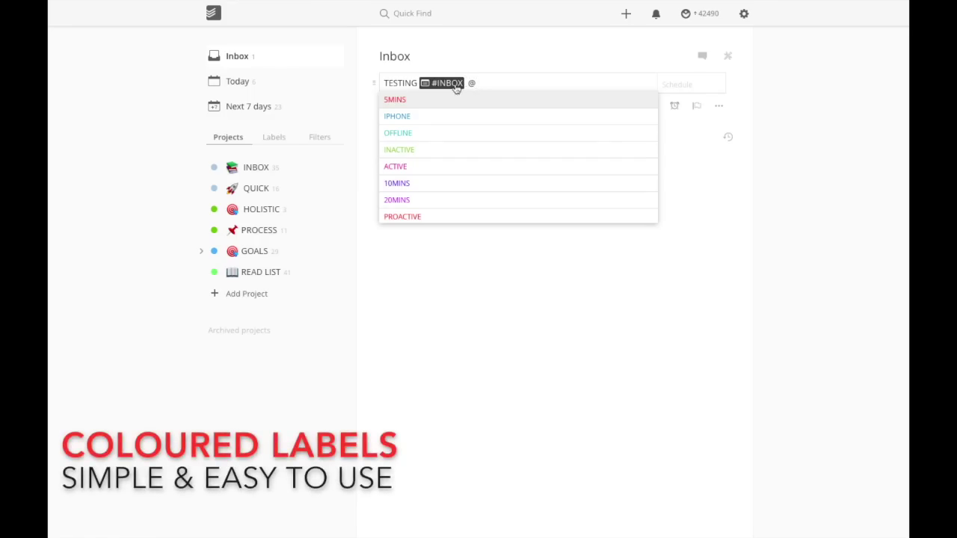
Step: Browse the coloured labels available for the TESTING task in the Inbox and pick one
scroll(466, 200, "down", 3)
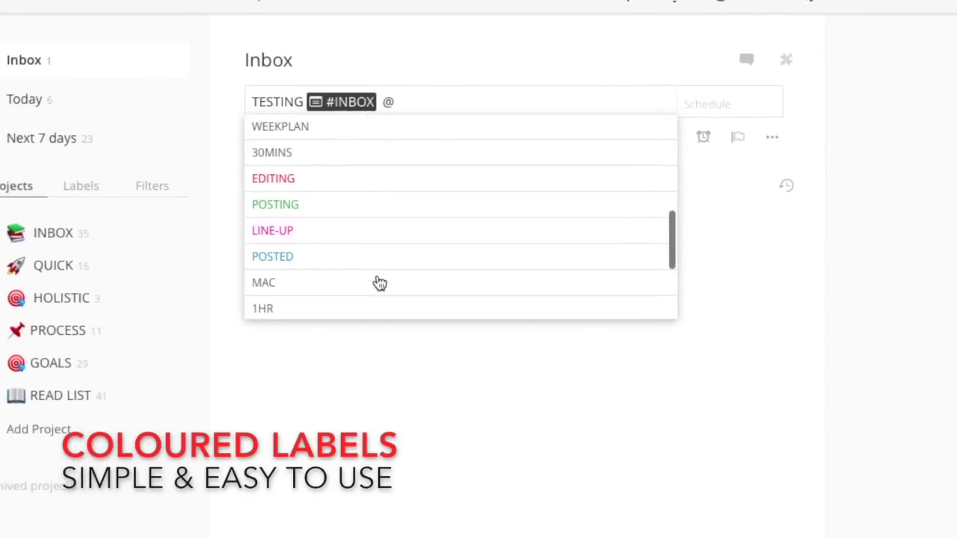
scroll(379, 283, "up", 5)
left_click(477, 133)
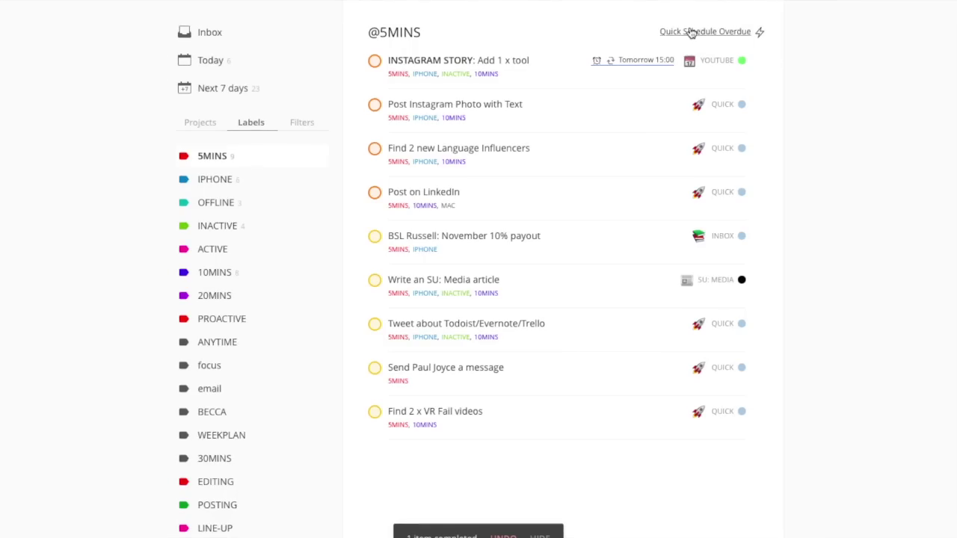
Step: Open the Quick Schedule suggested dates for the tasks labelled 5MINS
left_click(692, 32)
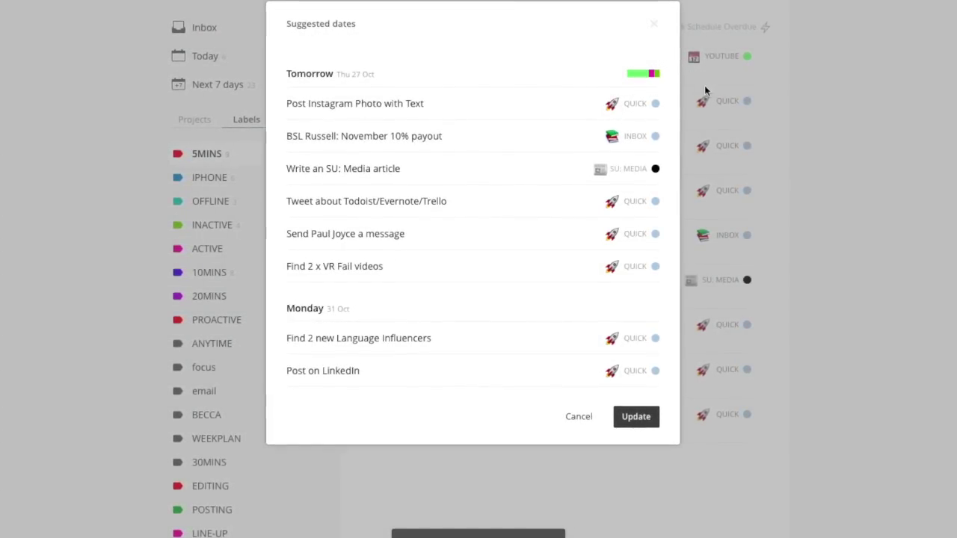
key("Return")
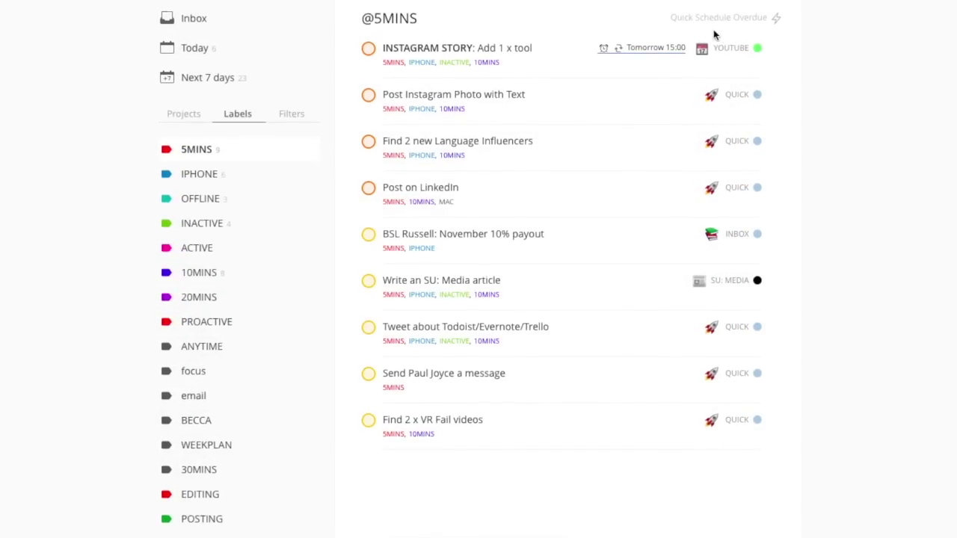
left_click(735, 18)
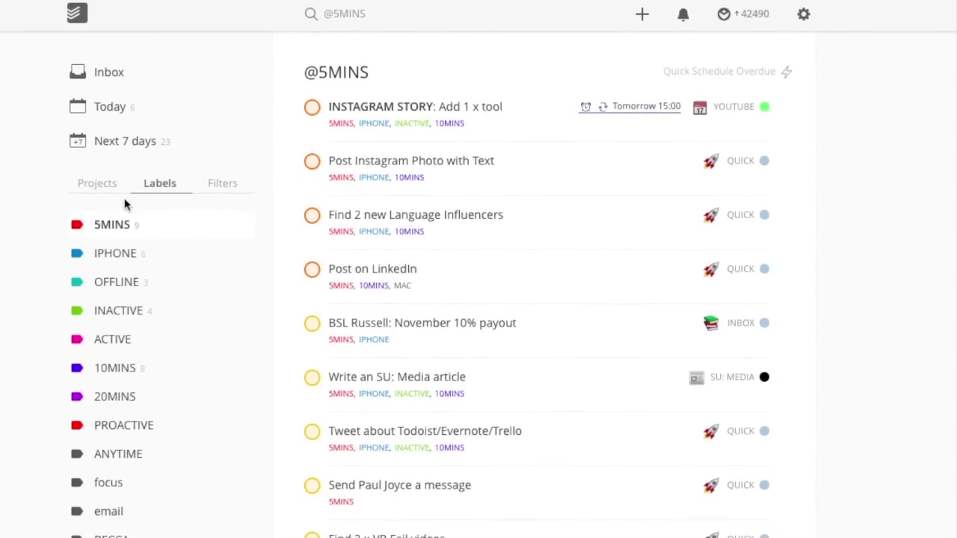
left_click(730, 60)
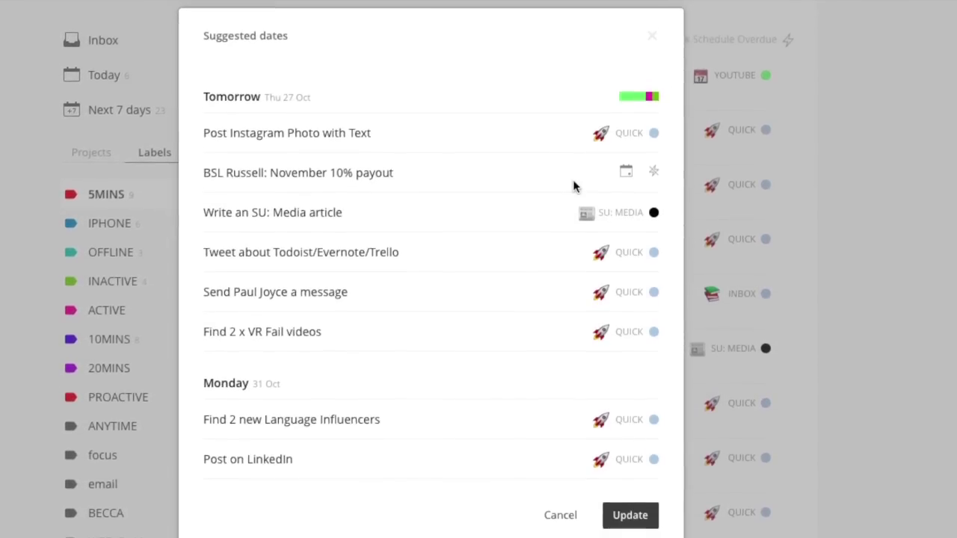